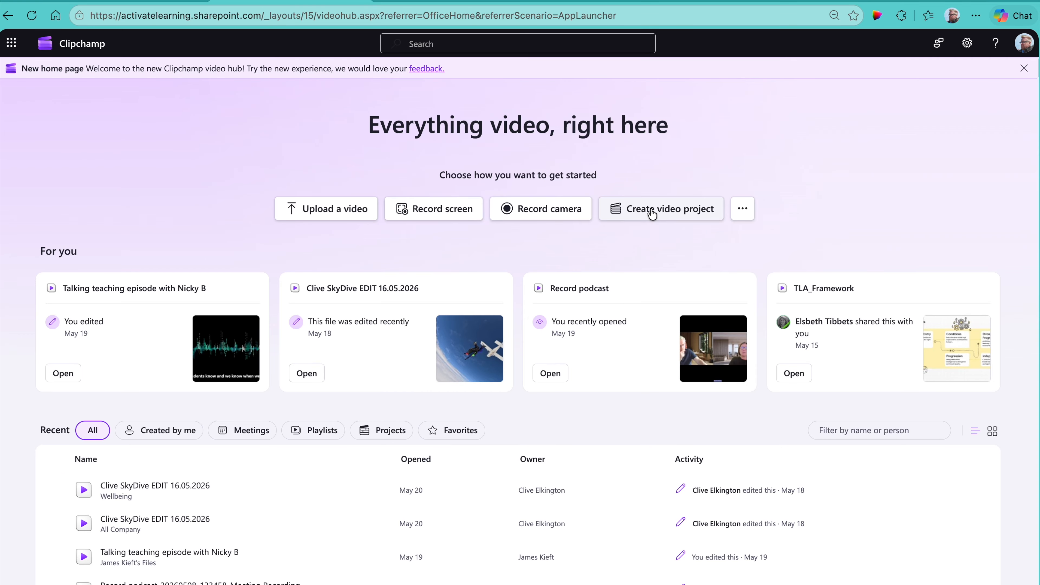
- Open the screen recorder and review the available microphone sources
{"action": "left_click", "coordinate": [437, 216]}
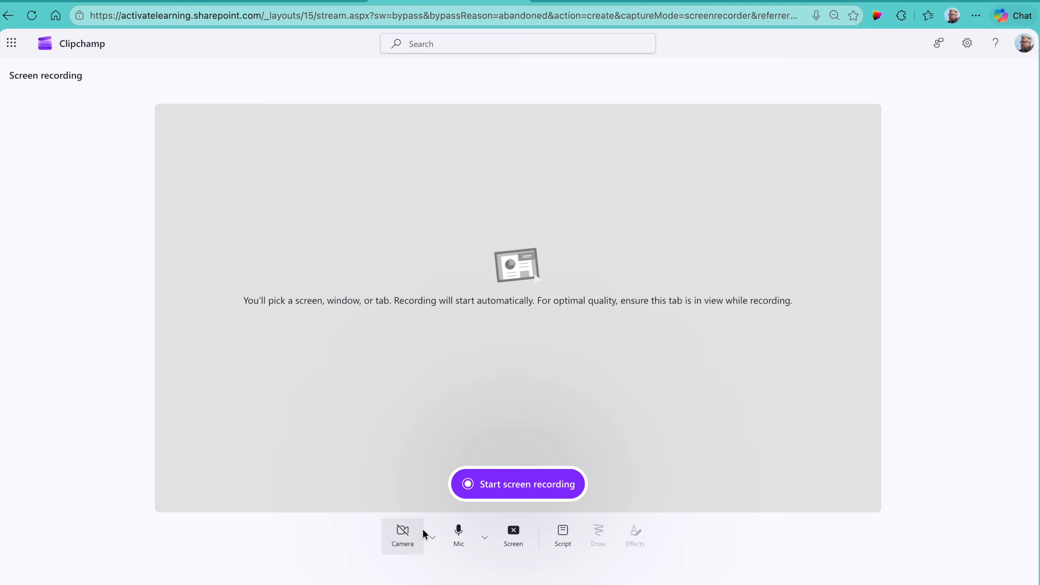
{"action": "left_click", "coordinate": [484, 540]}
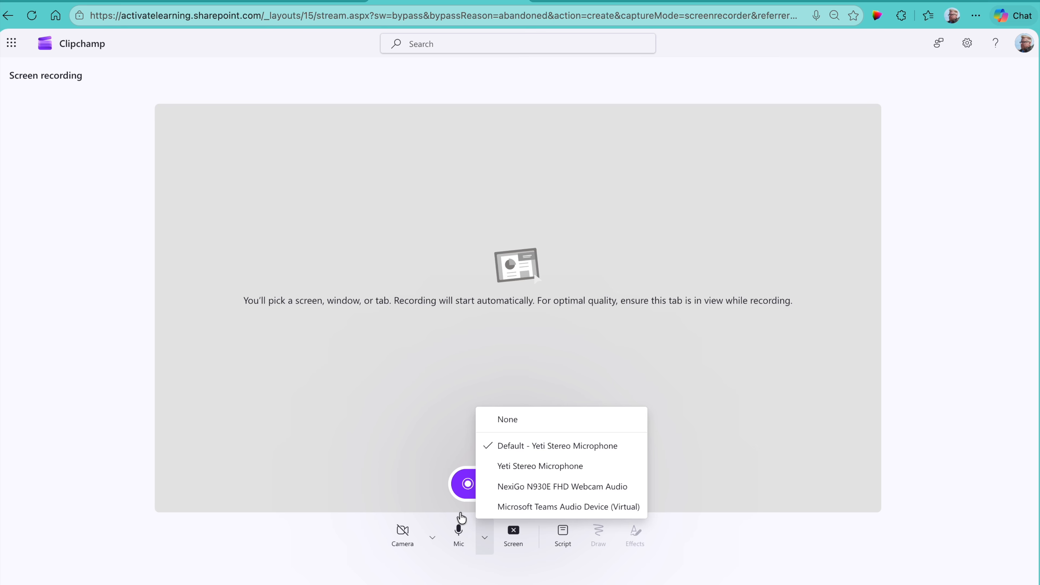
{"action": "left_click", "coordinate": [174, 540]}
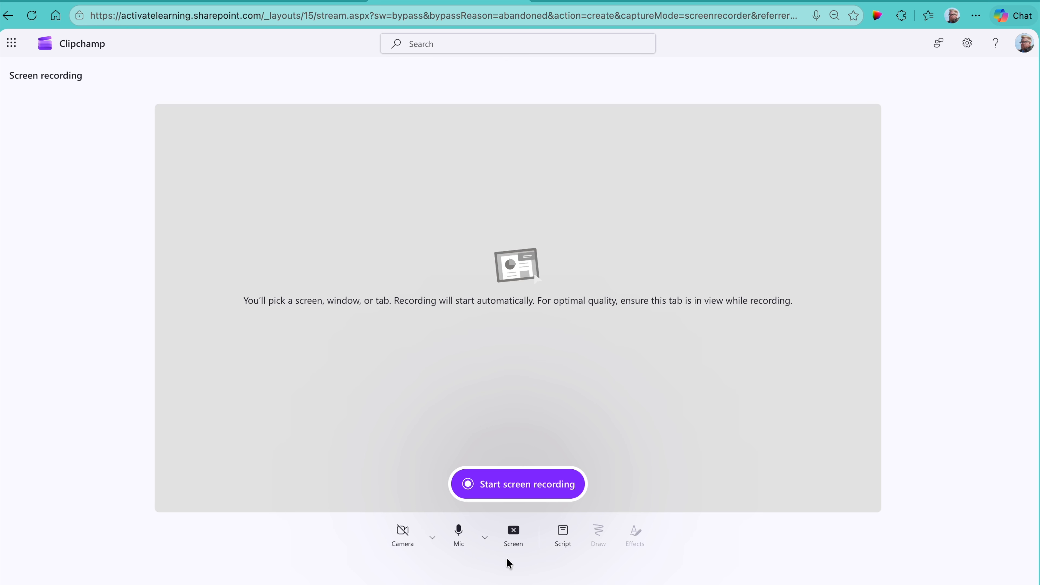
- Try the camera-only and screen-with-camera recording layouts, and remove the camera overlay
{"action": "left_click", "coordinate": [513, 549]}
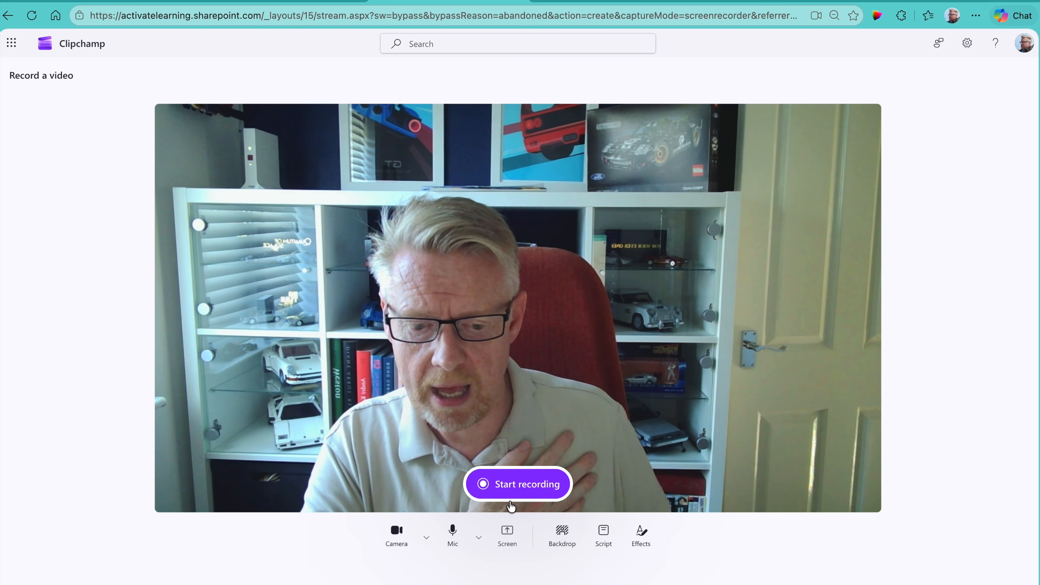
{"action": "left_click", "coordinate": [508, 538]}
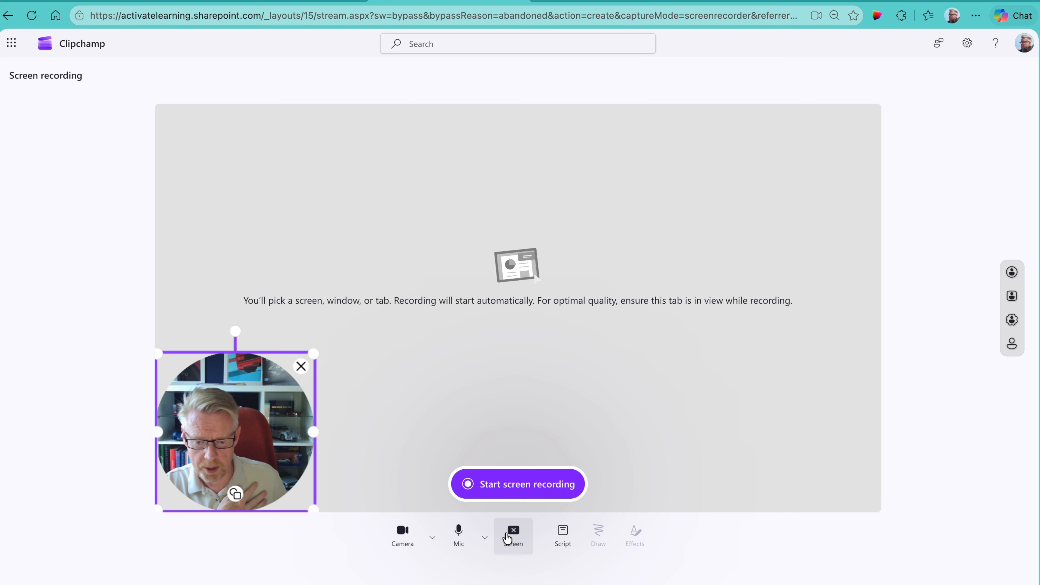
{"action": "left_click", "coordinate": [301, 366]}
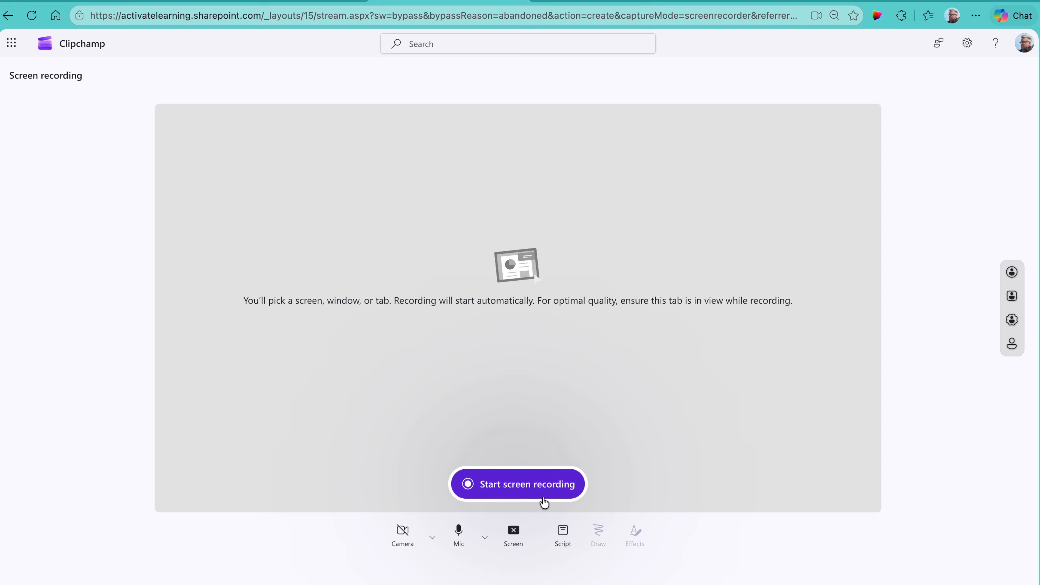
- Open the script teleprompter, look at its scroll speed control, and close the teleprompter
{"action": "left_click", "coordinate": [563, 534]}
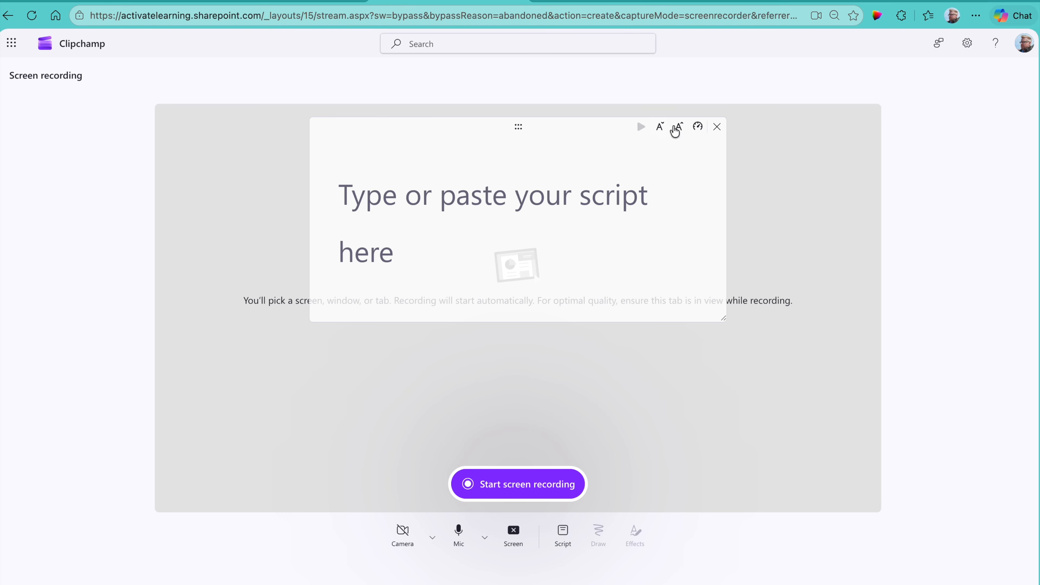
{"action": "left_click", "coordinate": [698, 128]}
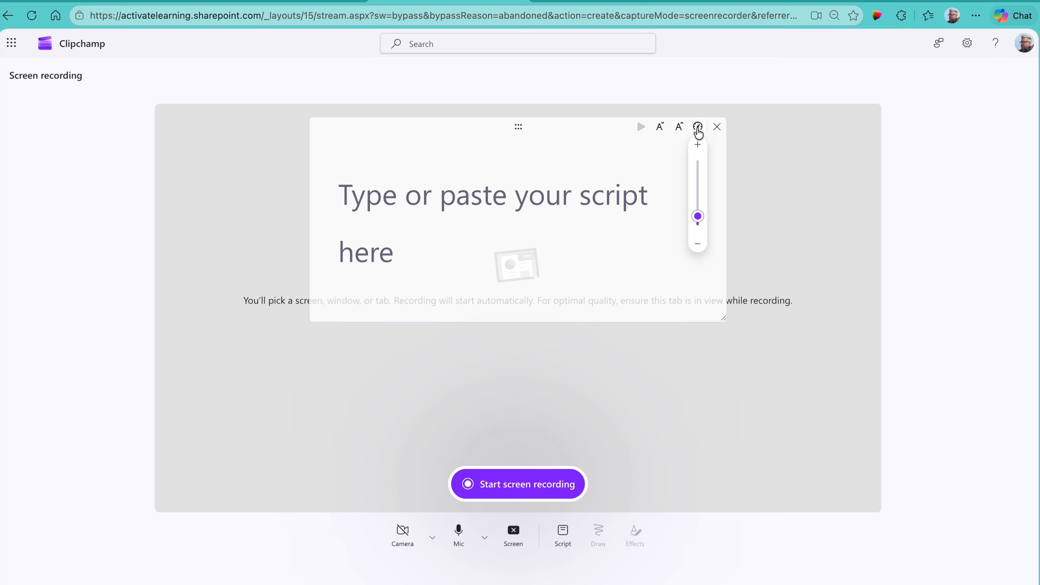
{"action": "mouse_move", "coordinate": [699, 185]}
{"action": "left_click", "coordinate": [717, 129]}
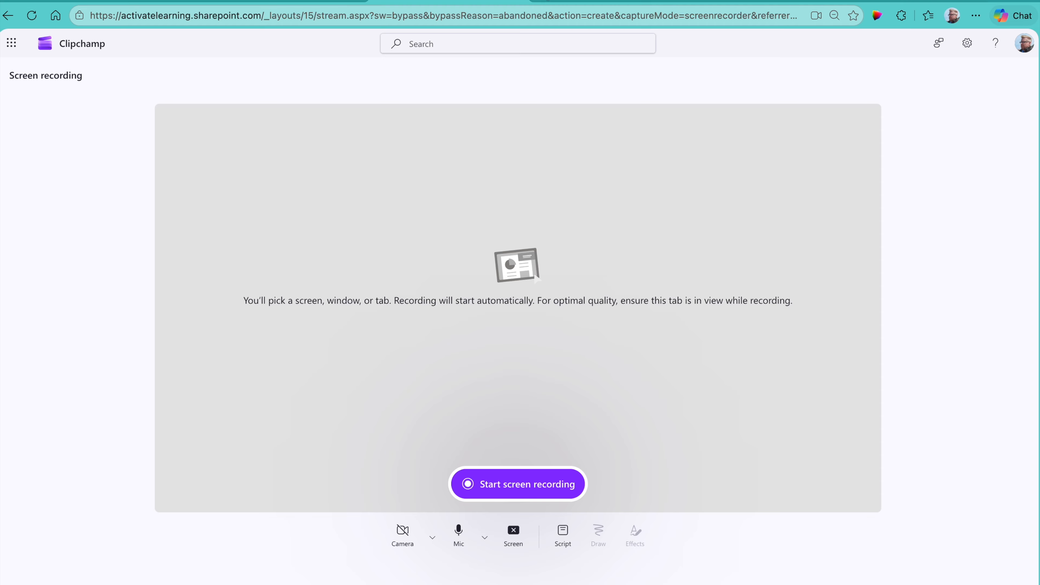
- Load autoexpress.co.uk in a new browser tab and return to the Clipchamp screen recorder
{"action": "key", "text": "ctrl+t"}
{"action": "type", "text": "autoexpress.co.uk"}
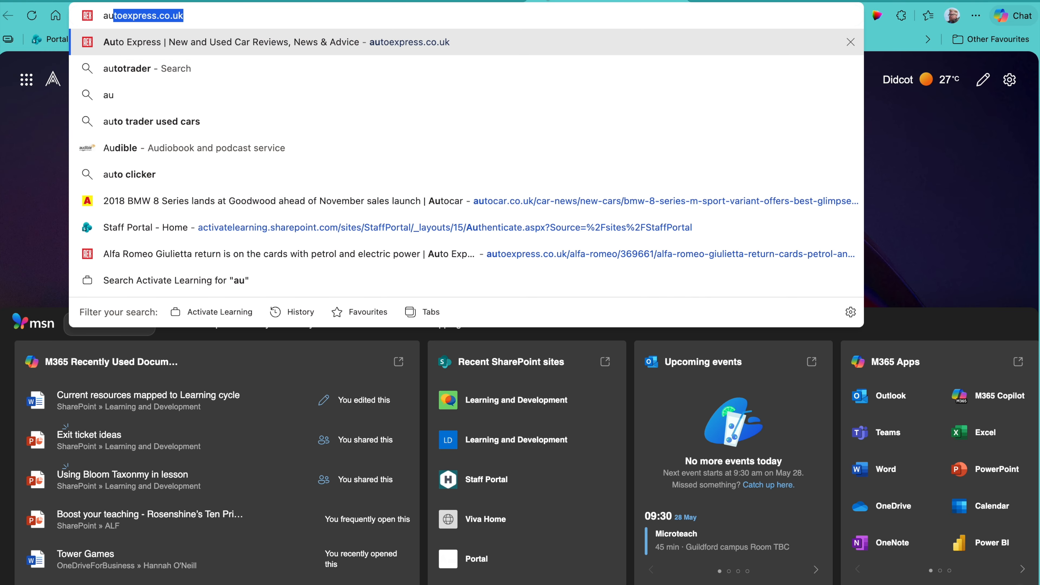
{"action": "key", "text": "Return"}
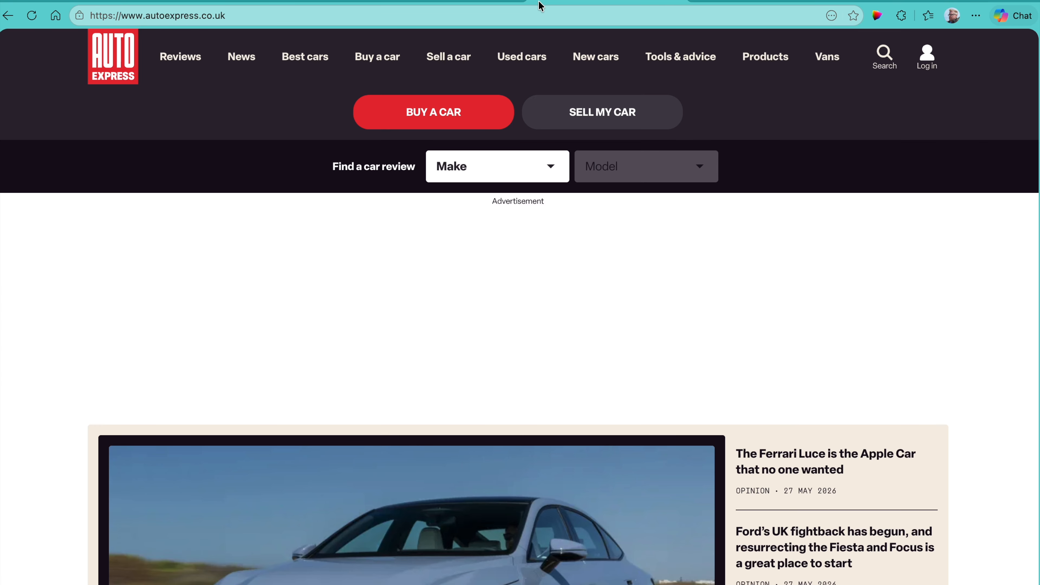
{"action": "left_click", "coordinate": [500, 4]}
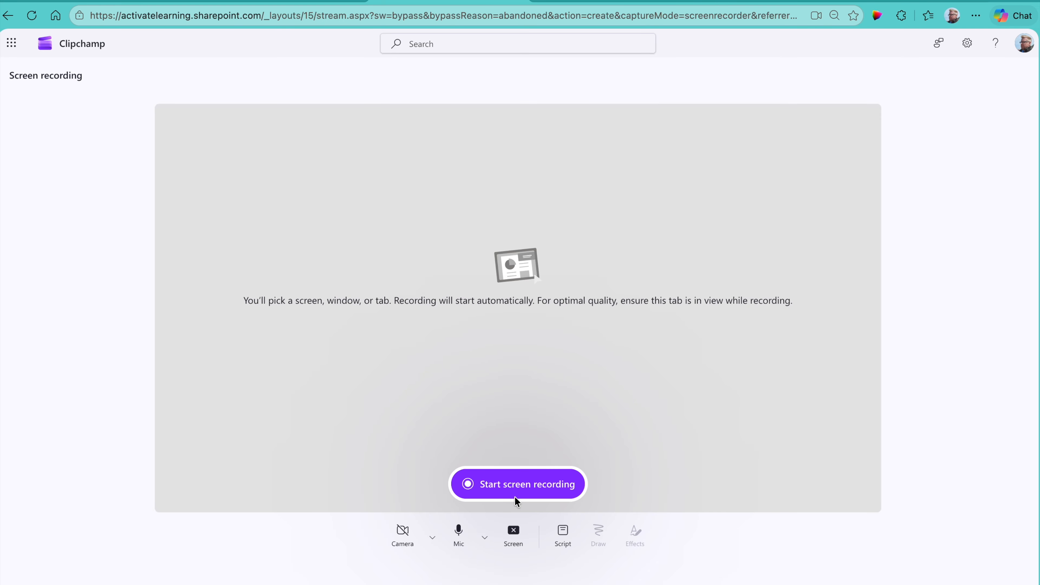
- Start the screen recording, allow Edge screen access, and share the Auto Express tab with its audio
{"action": "left_click", "coordinate": [509, 492]}
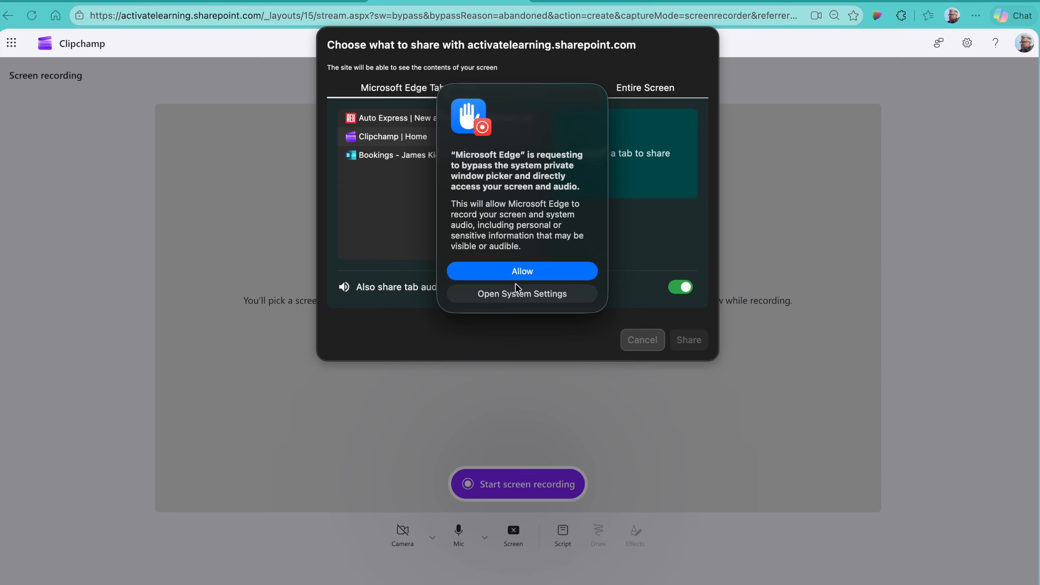
{"action": "left_click", "coordinate": [514, 275]}
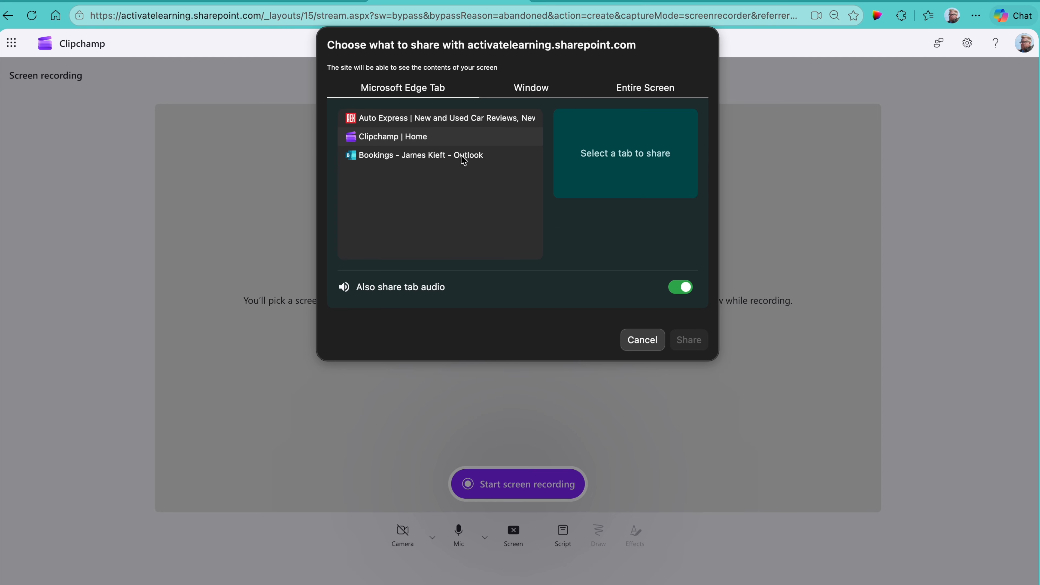
{"action": "left_click", "coordinate": [455, 119]}
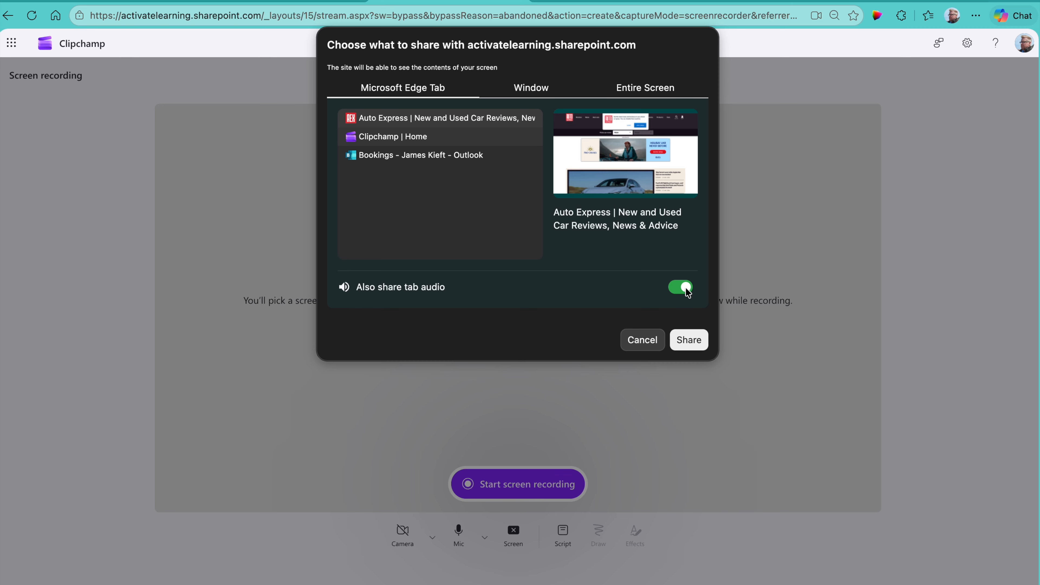
{"action": "left_click", "coordinate": [689, 340]}
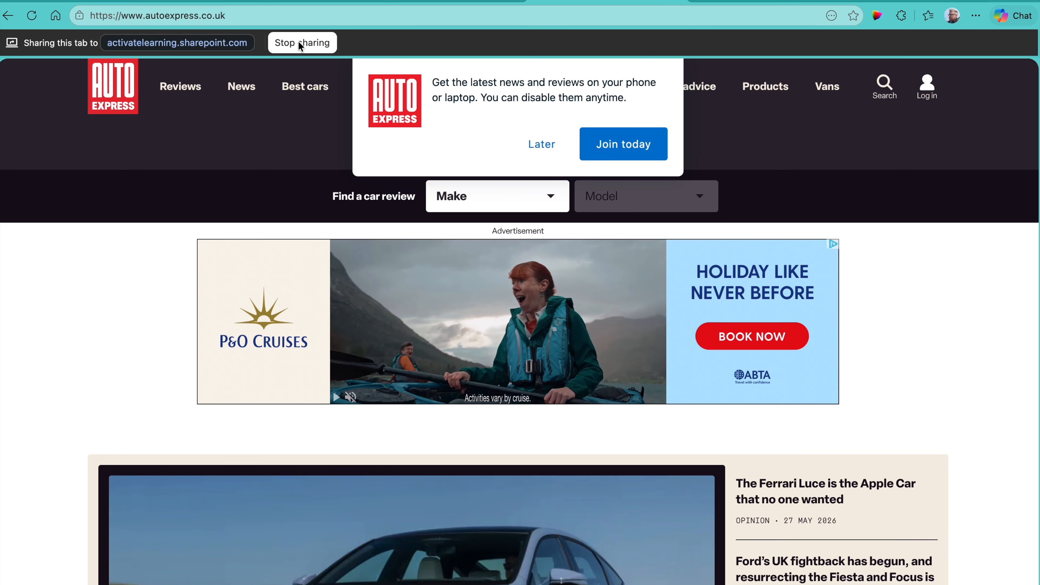
- Dismiss the Auto Express notification offer and open the New Lexus ES 2026 review article
{"action": "scroll", "coordinate": [598, 250], "scroll_direction": "down", "scroll_amount": 1}
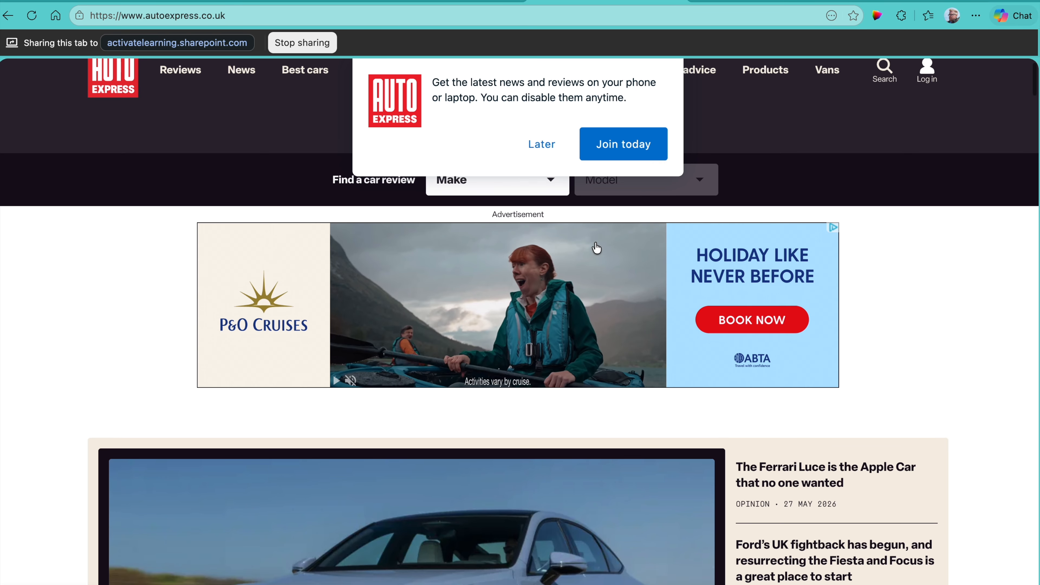
{"action": "left_click", "coordinate": [532, 144]}
{"action": "scroll", "coordinate": [602, 385], "scroll_direction": "down", "scroll_amount": 5}
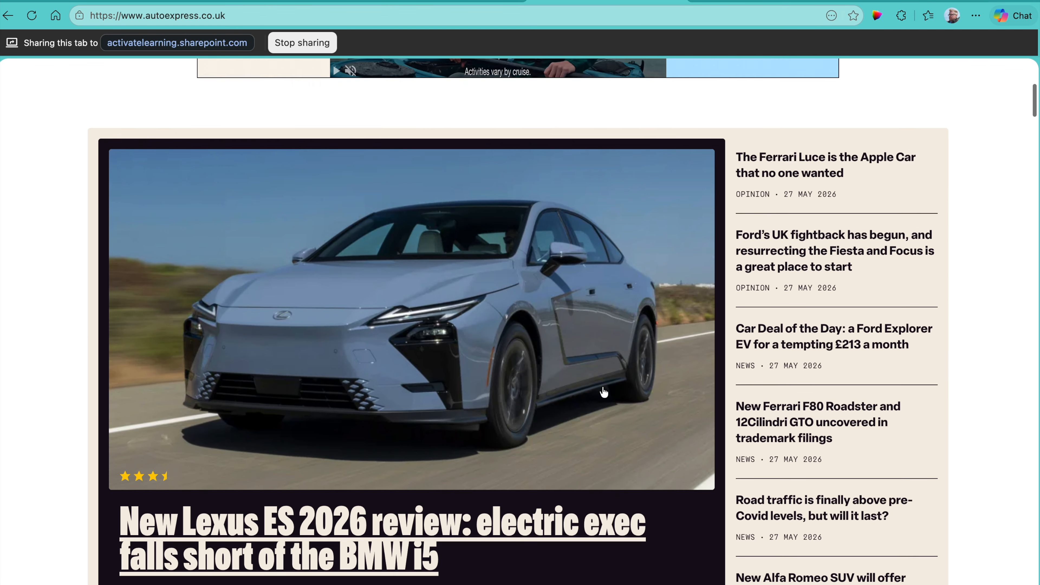
{"action": "left_click", "coordinate": [455, 498]}
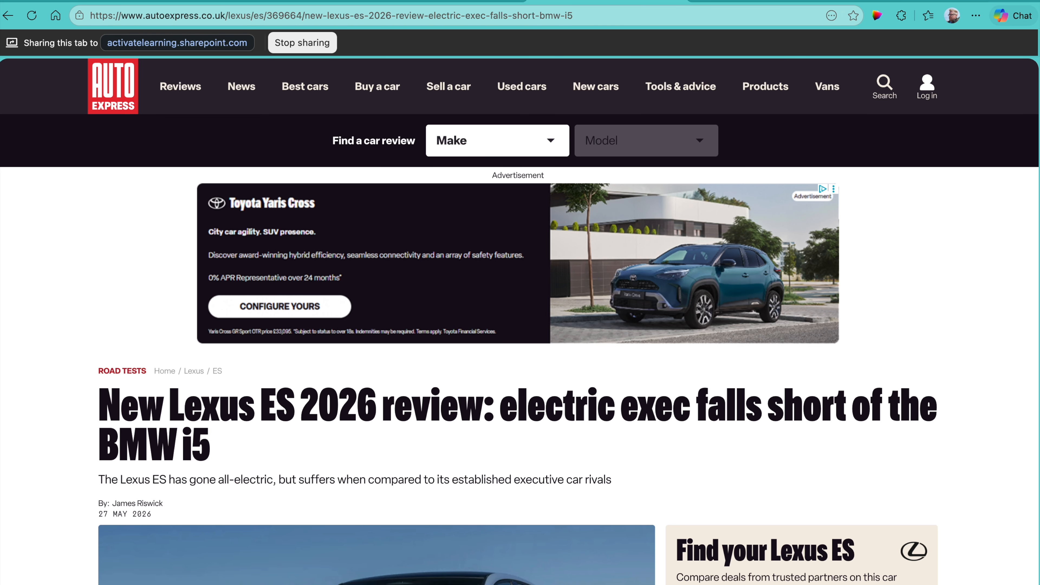
- Return to the Clipchamp recorder, open the script teleprompter, and move it off the centre of the recording preview
{"action": "left_click", "coordinate": [468, 1]}
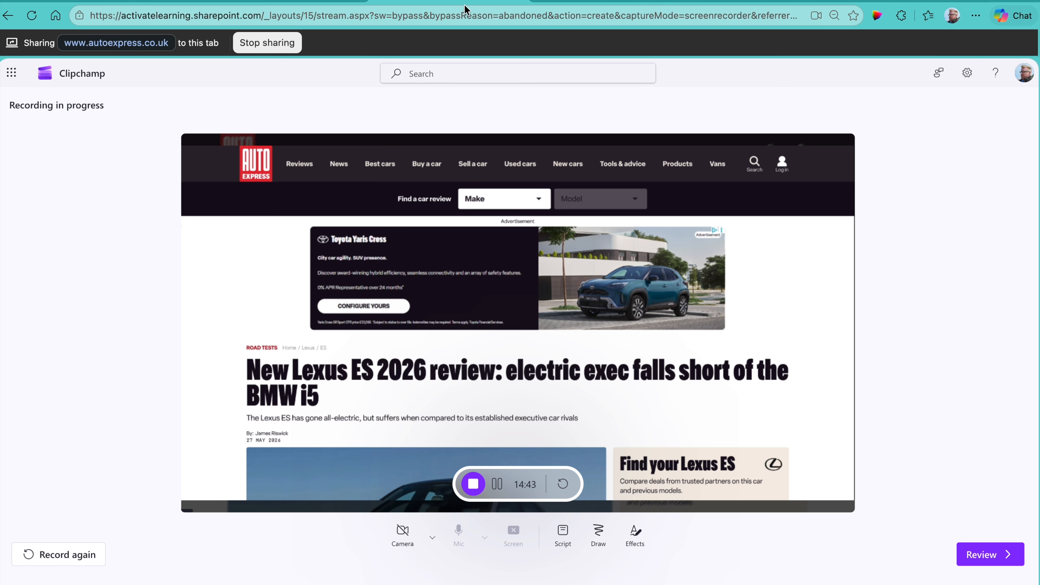
{"action": "left_click", "coordinate": [562, 533]}
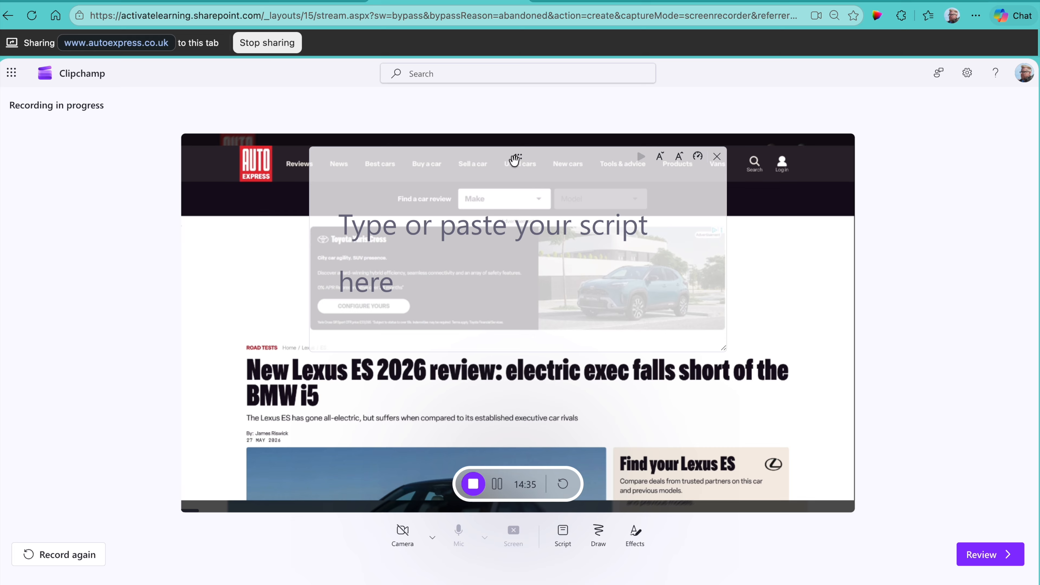
{"action": "left_click_drag", "start_coordinate": [518, 161], "coordinate": [241, 116]}
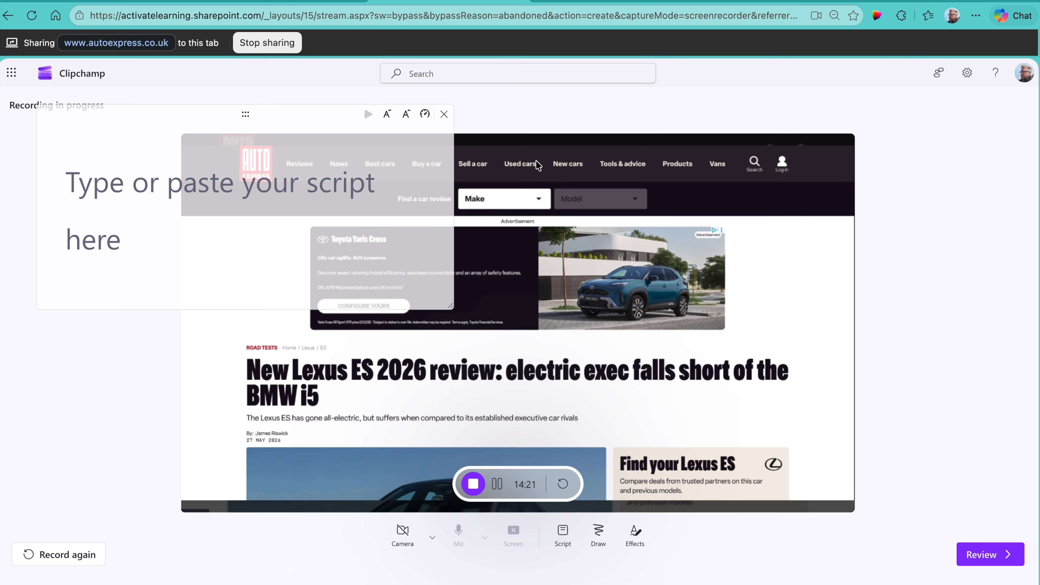
- Browse the Lexus ES review's photo gallery to image 8 in the shared tab, and stop sharing to end the recording
{"action": "left_click", "coordinate": [591, 6]}
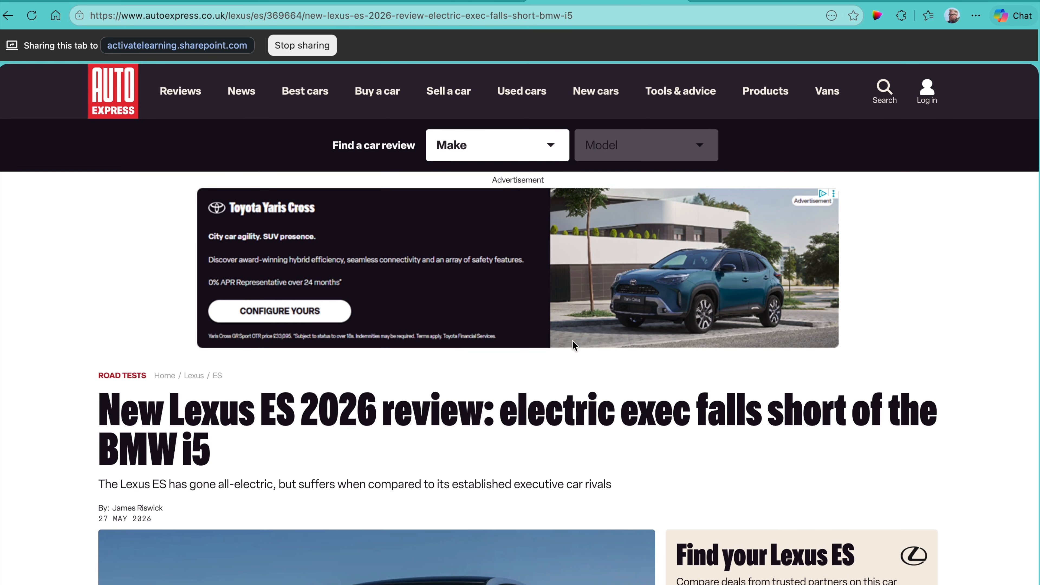
{"action": "scroll", "coordinate": [572, 346], "scroll_direction": "down", "scroll_amount": 3}
{"action": "scroll", "coordinate": [573, 345], "scroll_direction": "down", "scroll_amount": 5}
{"action": "left_click", "coordinate": [637, 334]}
{"action": "left_click", "coordinate": [771, 231]}
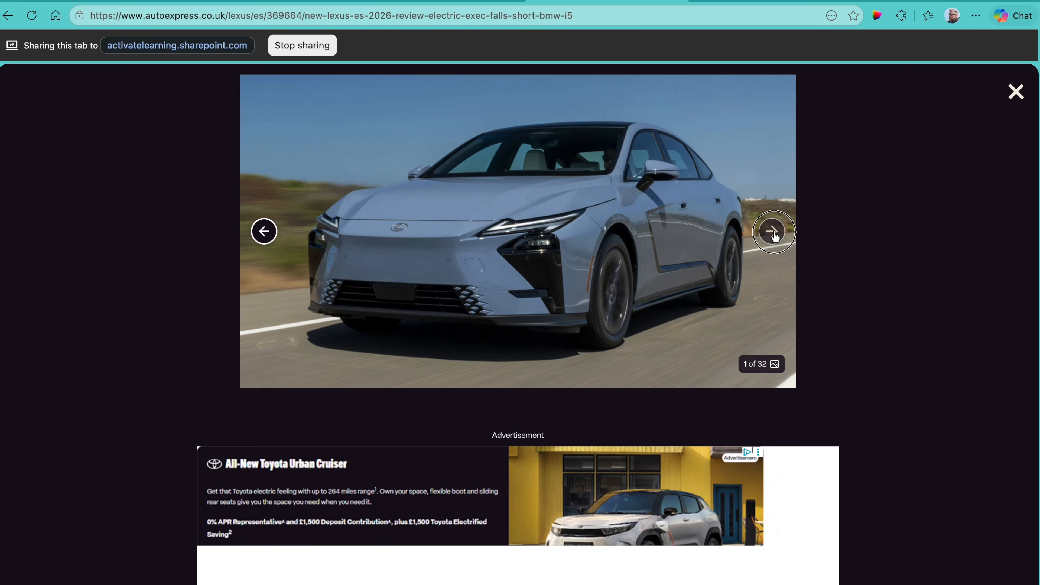
{"action": "left_click", "coordinate": [772, 233]}
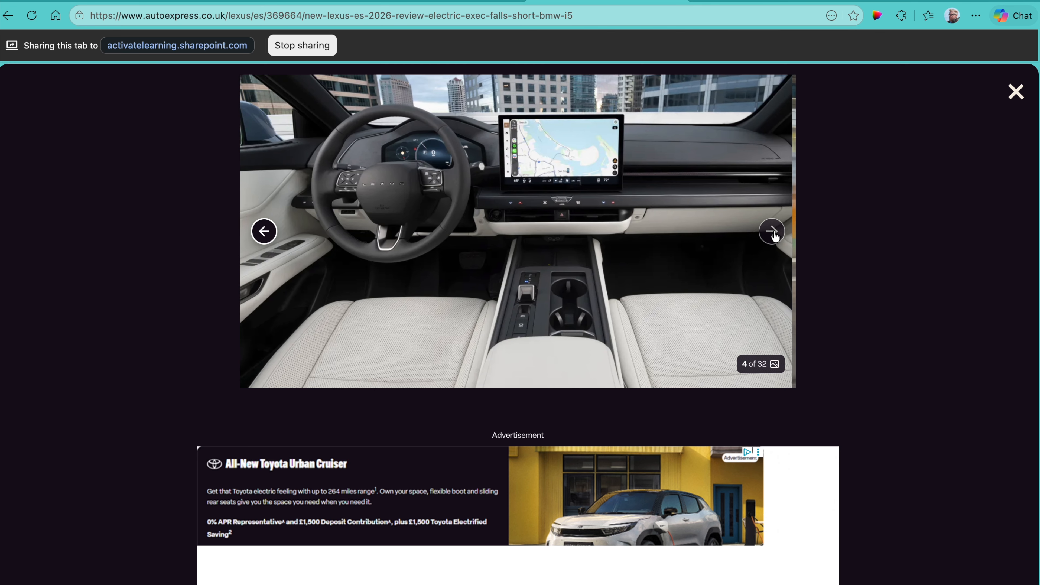
{"action": "left_click", "coordinate": [773, 233]}
{"action": "left_click", "coordinate": [772, 232]}
{"action": "left_click", "coordinate": [771, 232]}
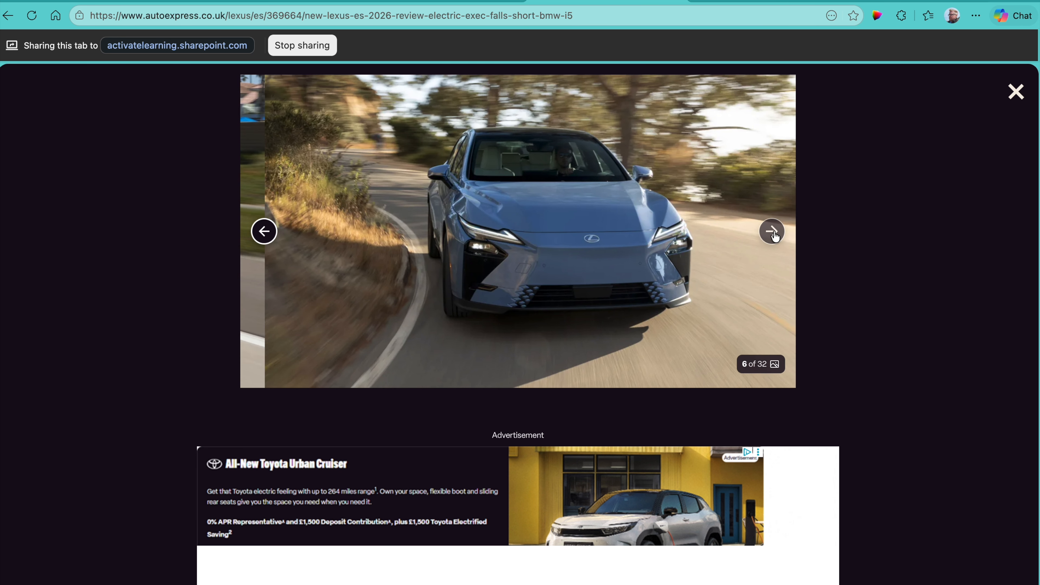
{"action": "left_click", "coordinate": [772, 232]}
{"action": "left_click", "coordinate": [772, 232]}
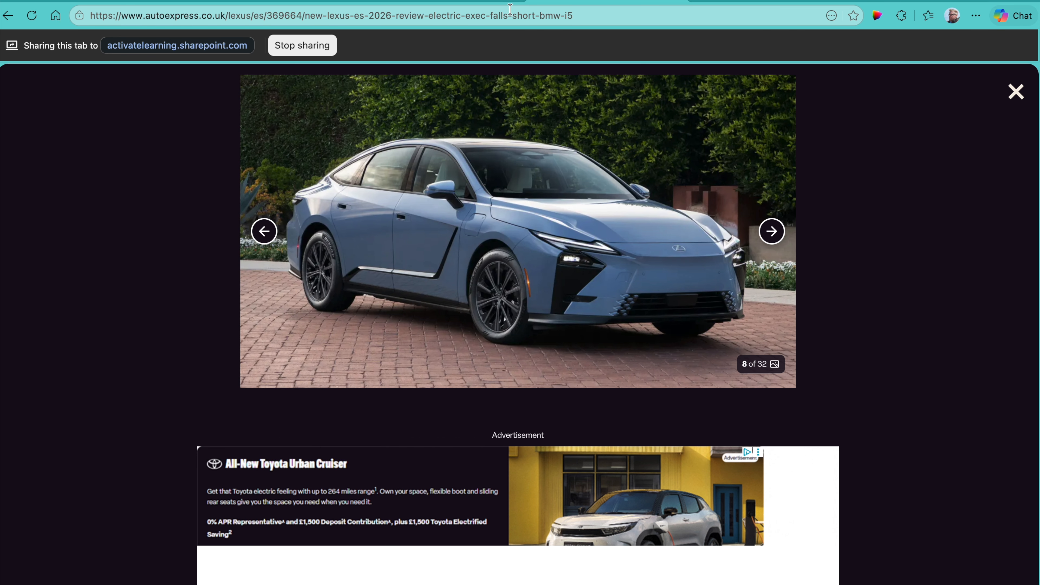
{"action": "left_click", "coordinate": [311, 49]}
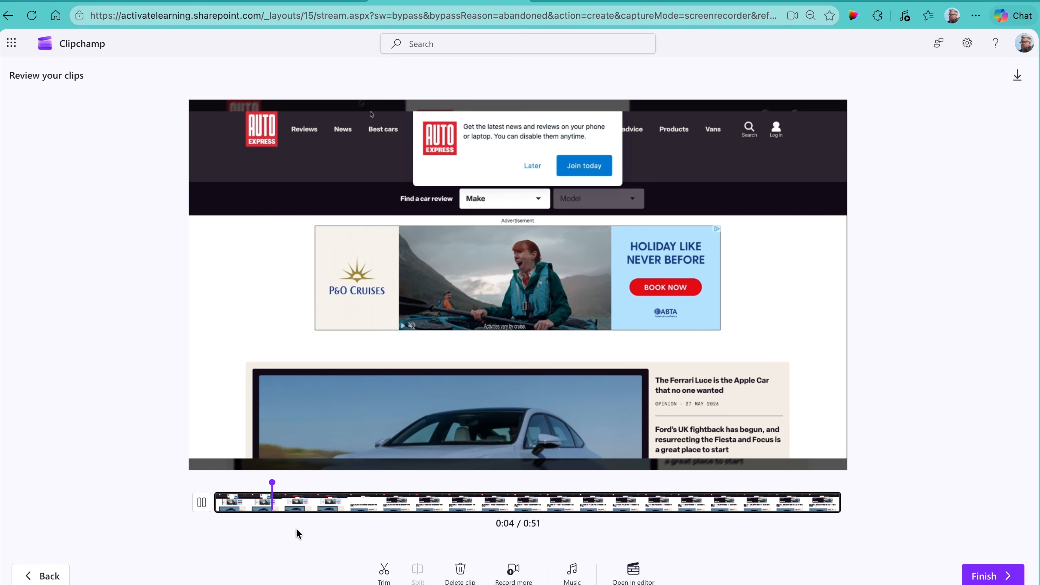
- Split the recorded clip at 0:05 and again at 0:11
{"action": "left_click", "coordinate": [201, 502]}
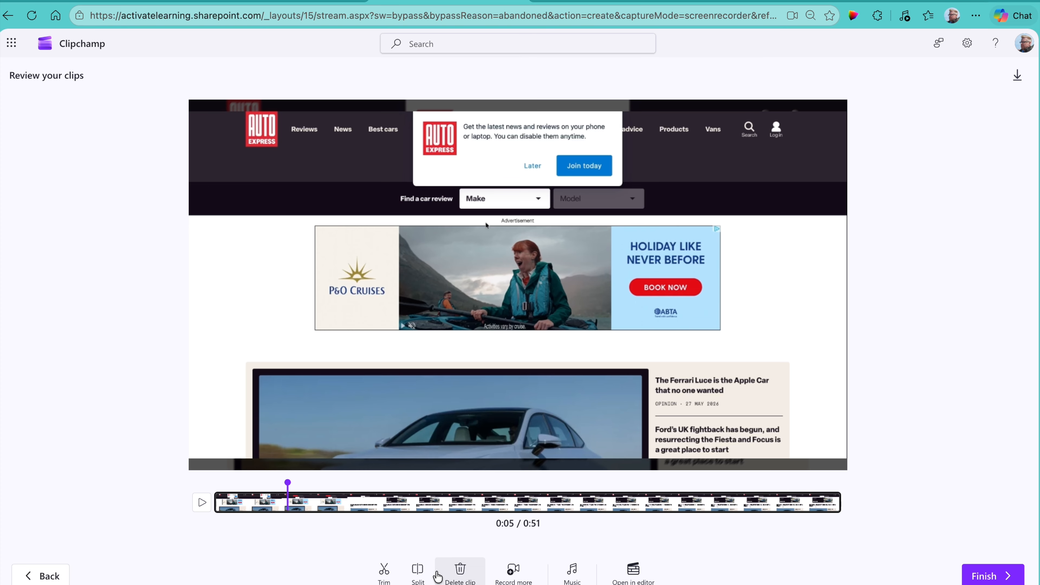
{"action": "left_click", "coordinate": [417, 570]}
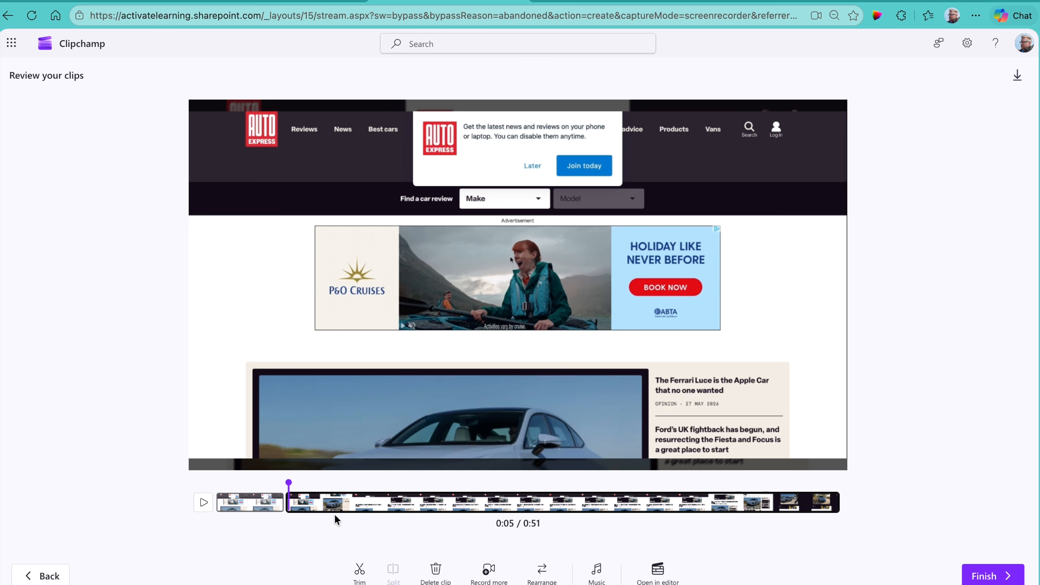
{"action": "left_click", "coordinate": [197, 508]}
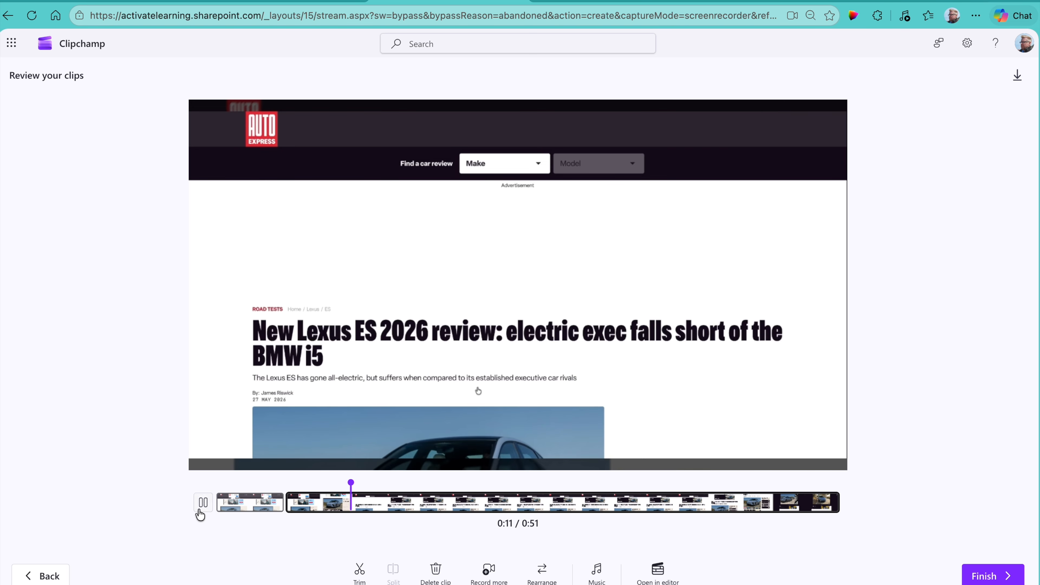
{"action": "left_click", "coordinate": [200, 508]}
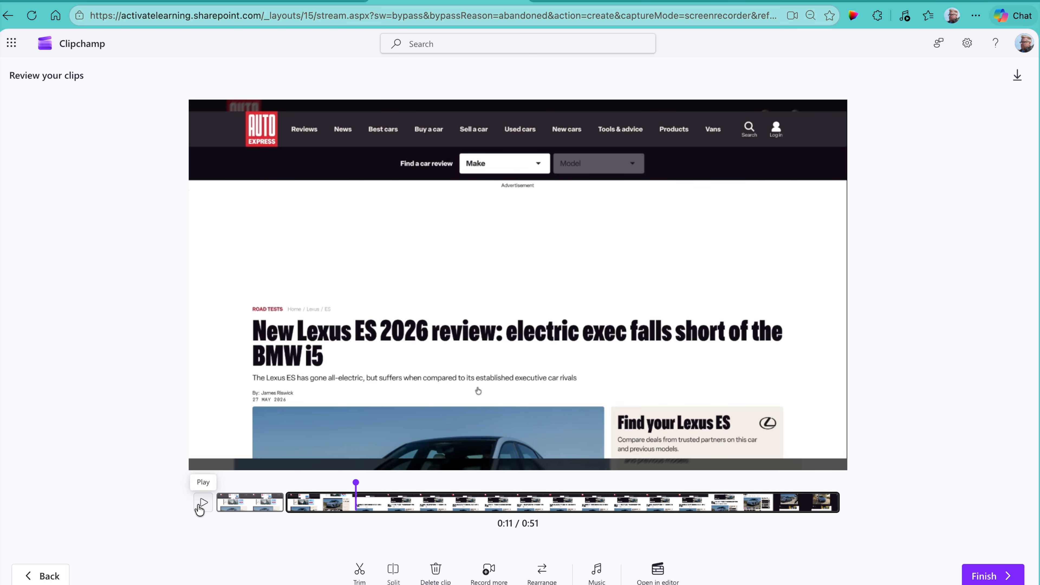
{"action": "left_click", "coordinate": [393, 572]}
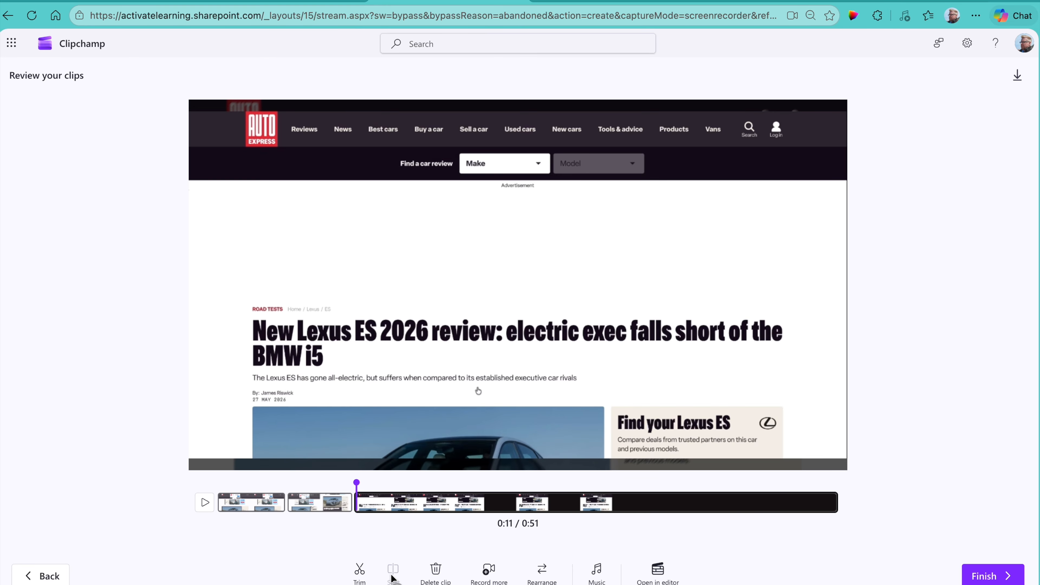
- Delete the middle clip between the 0:05 and 0:11 splits and finish the recording
{"action": "left_click", "coordinate": [316, 506]}
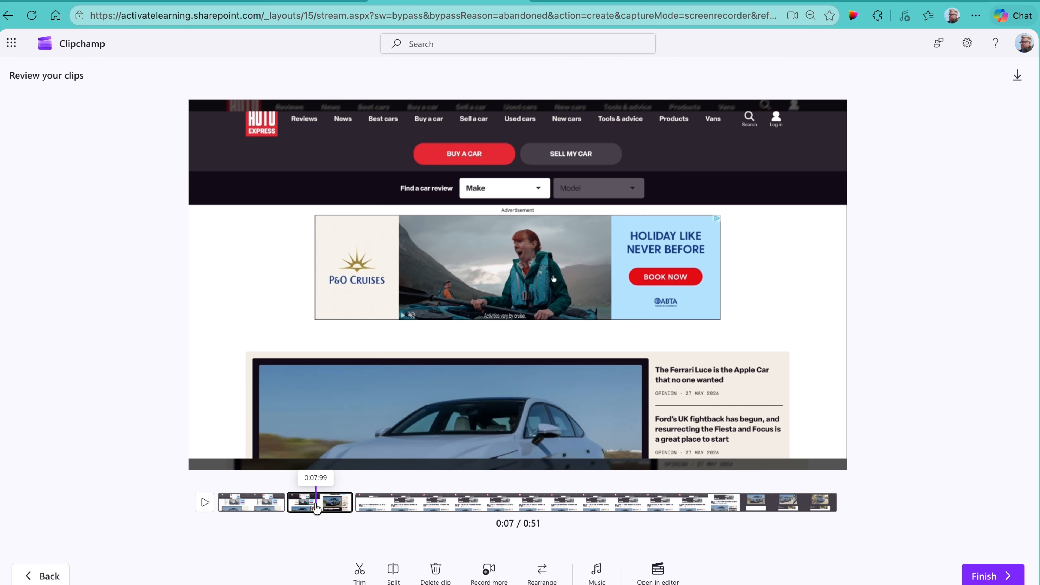
{"action": "left_click", "coordinate": [437, 570]}
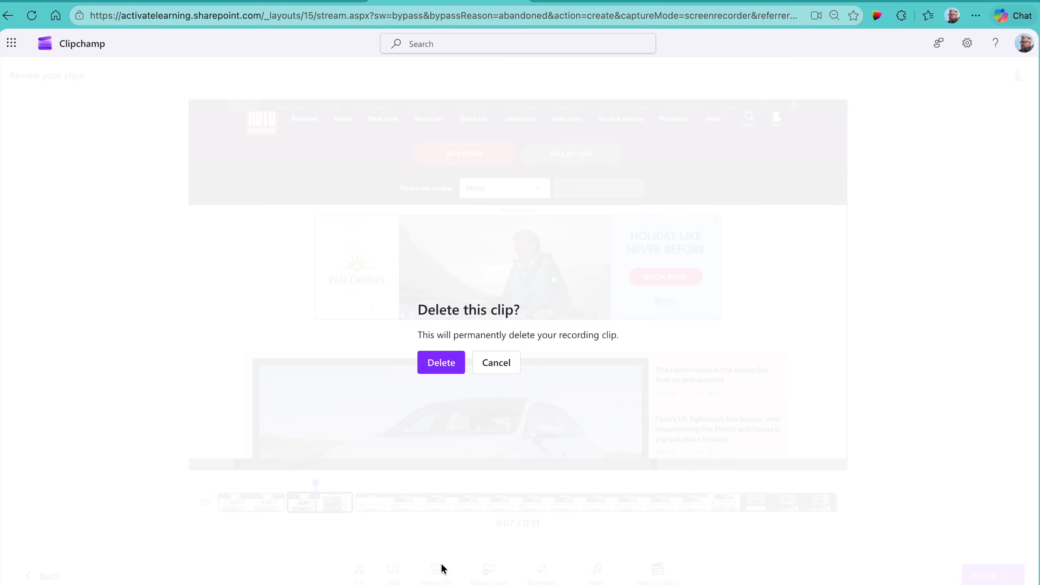
{"action": "left_click", "coordinate": [441, 362]}
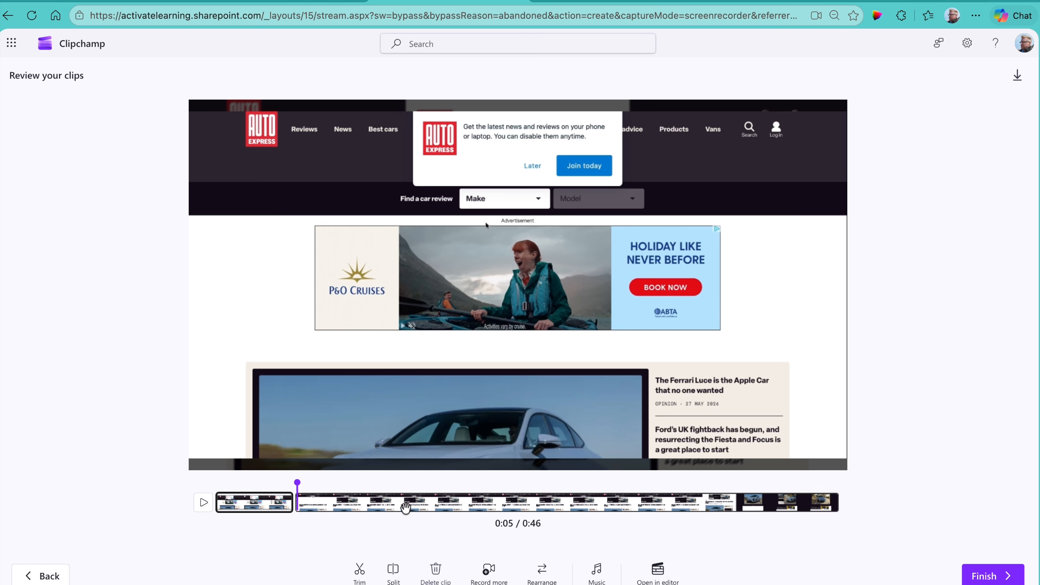
{"action": "left_click", "coordinate": [403, 508]}
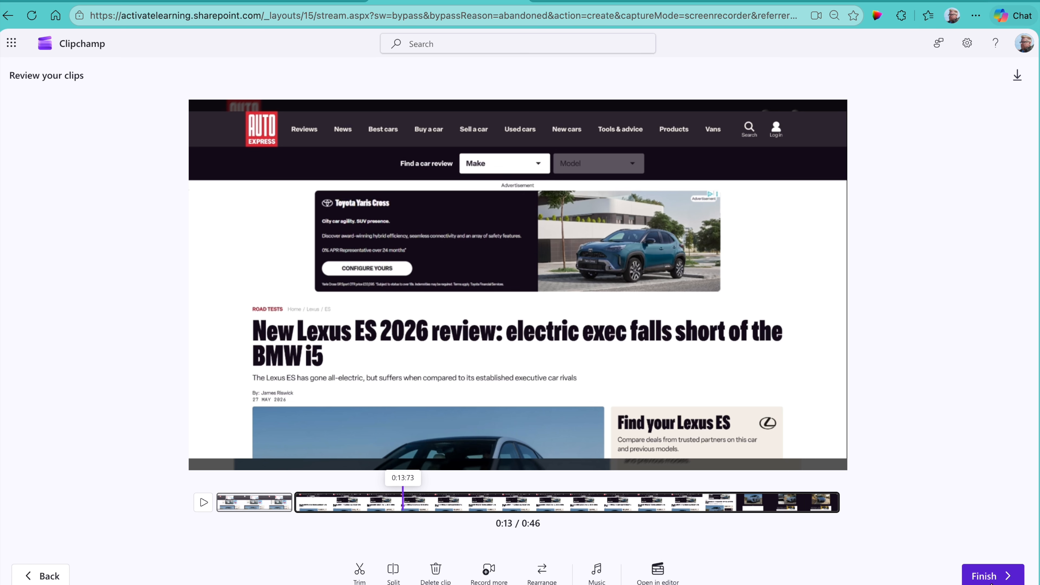
{"action": "left_click", "coordinate": [986, 575]}
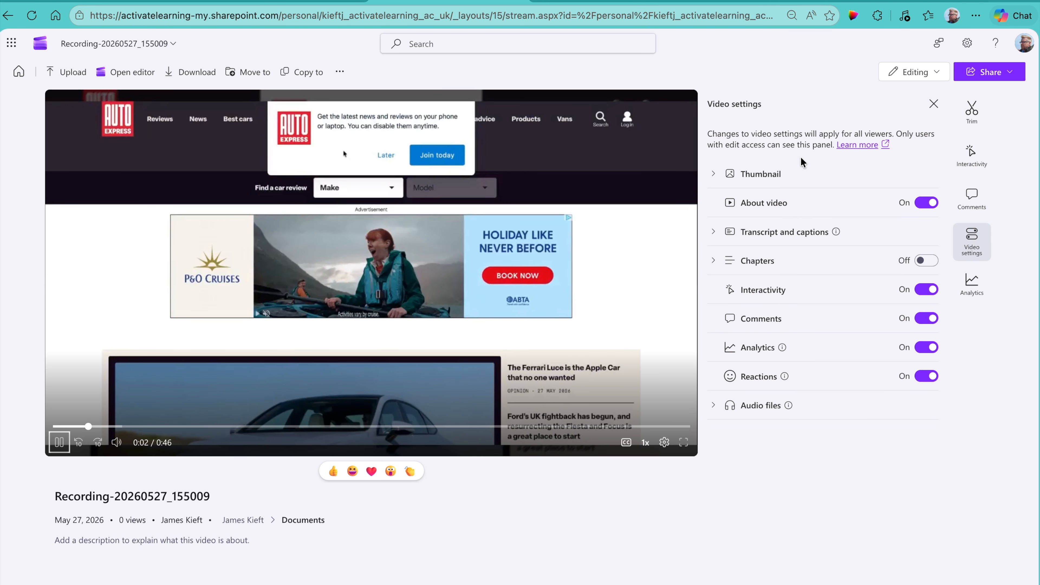
- Examine the thumbnail options and the transcript and captions options in the recording's video settings
{"action": "left_click", "coordinate": [713, 174]}
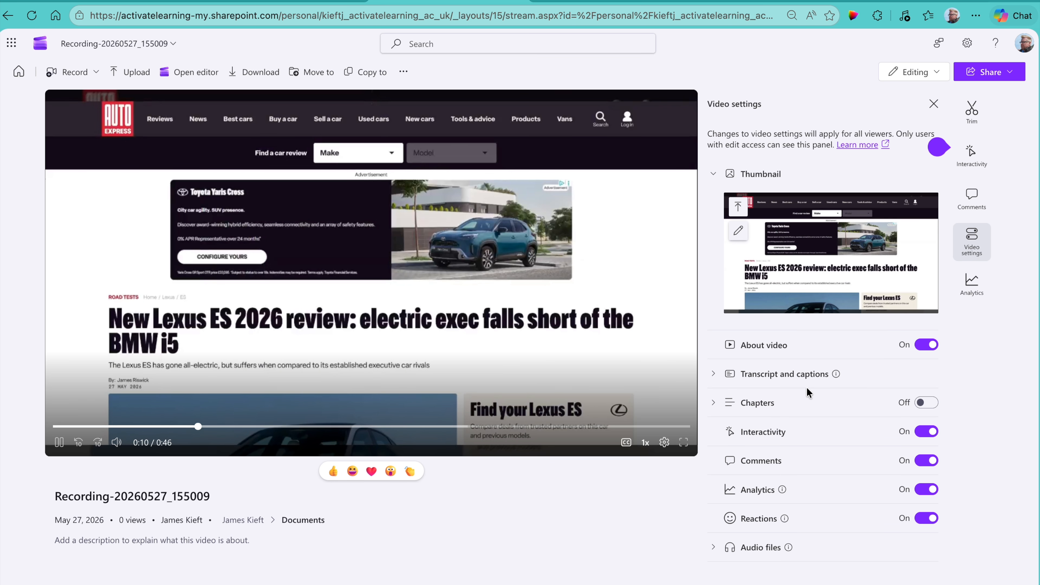
{"action": "left_click", "coordinate": [714, 376]}
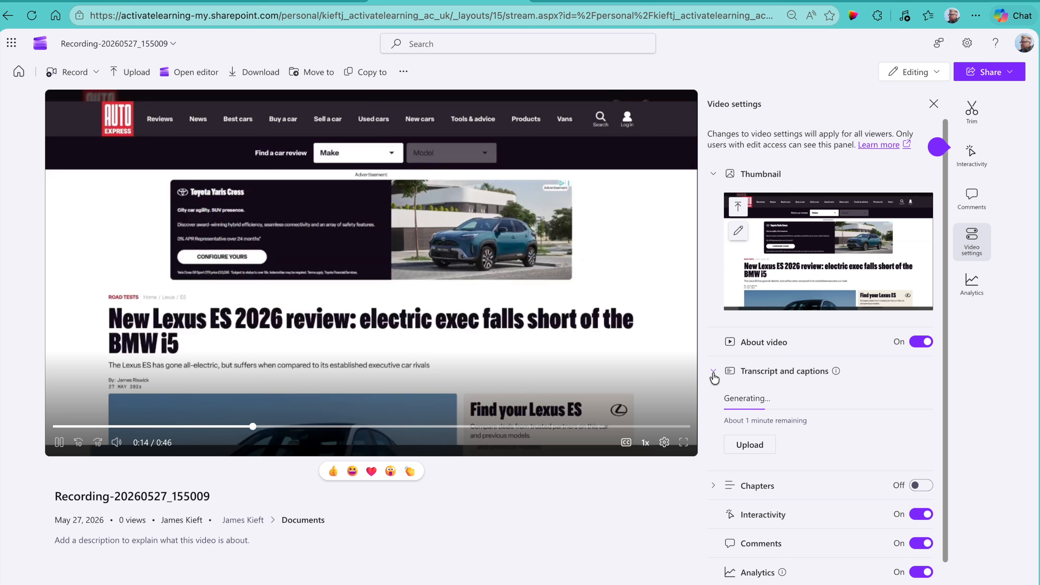
{"action": "left_click", "coordinate": [713, 375]}
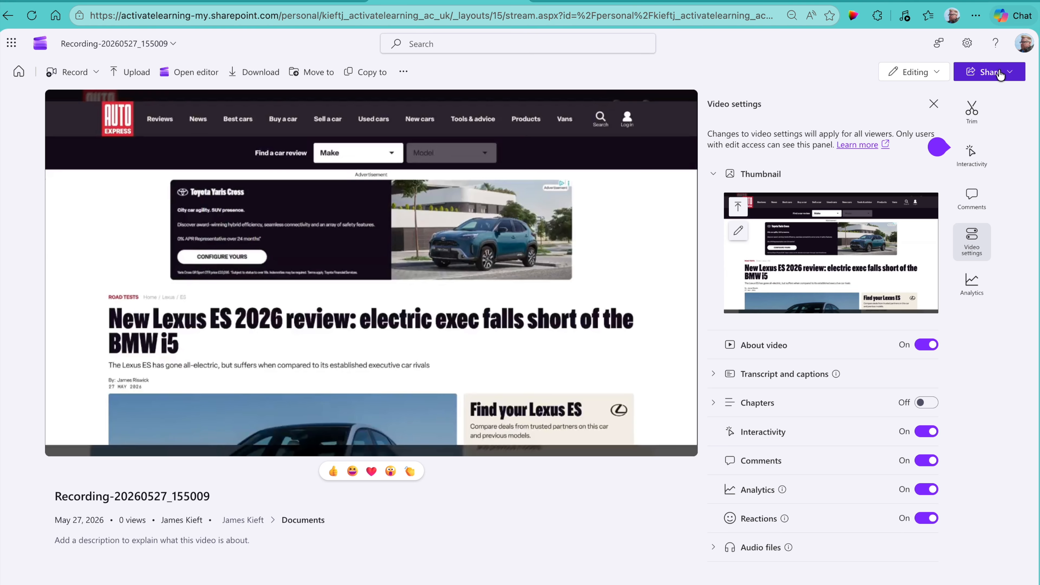
- Configure the recording's sharing link to work for anyone with Can view permission
{"action": "left_click", "coordinate": [990, 73]}
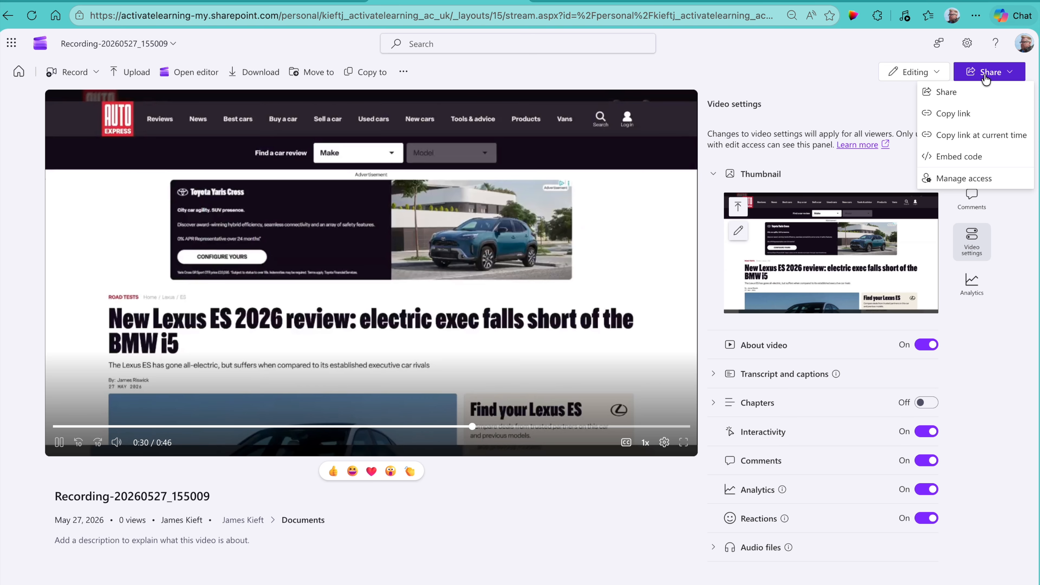
{"action": "left_click", "coordinate": [945, 93]}
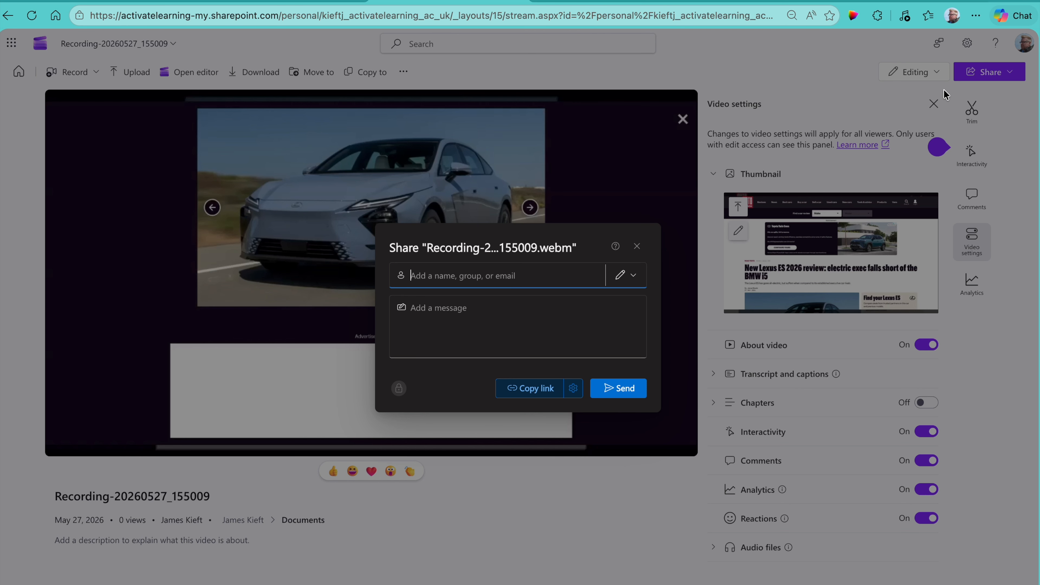
{"action": "left_click", "coordinate": [573, 389]}
{"action": "left_click", "coordinate": [640, 232]}
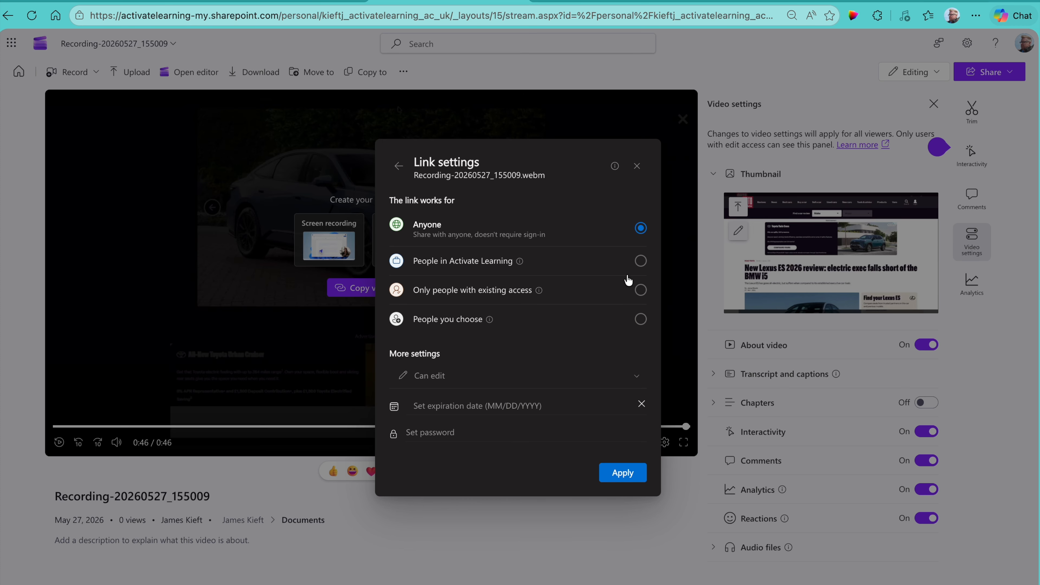
{"action": "left_click", "coordinate": [634, 375]}
{"action": "left_click", "coordinate": [457, 449]}
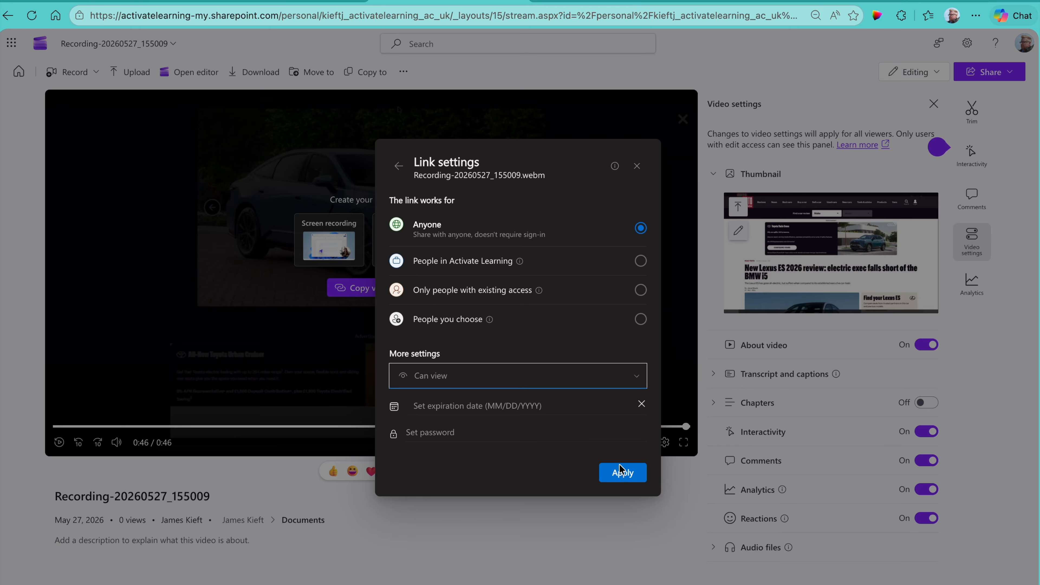
{"action": "left_click", "coordinate": [628, 478]}
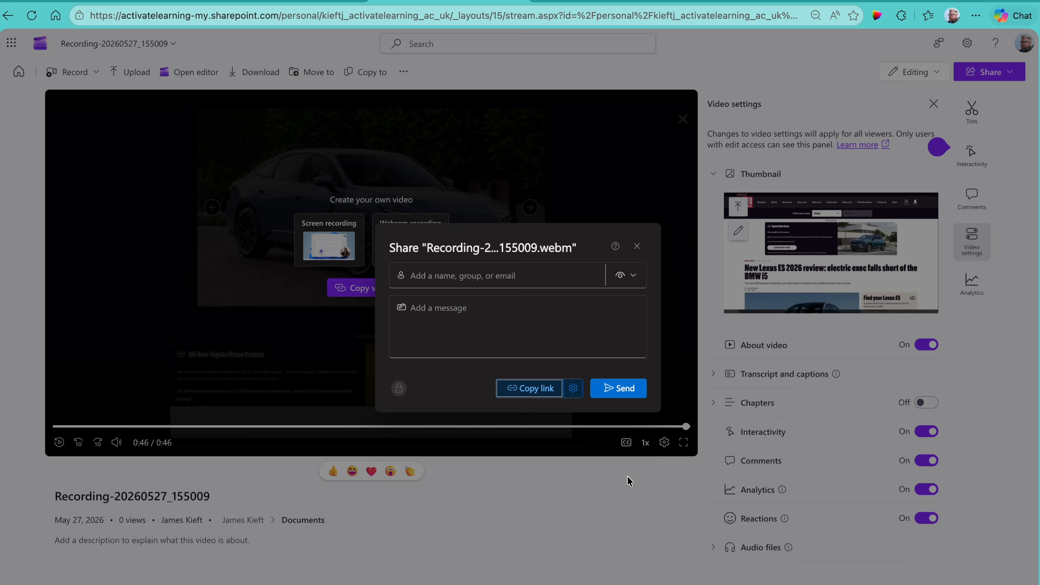